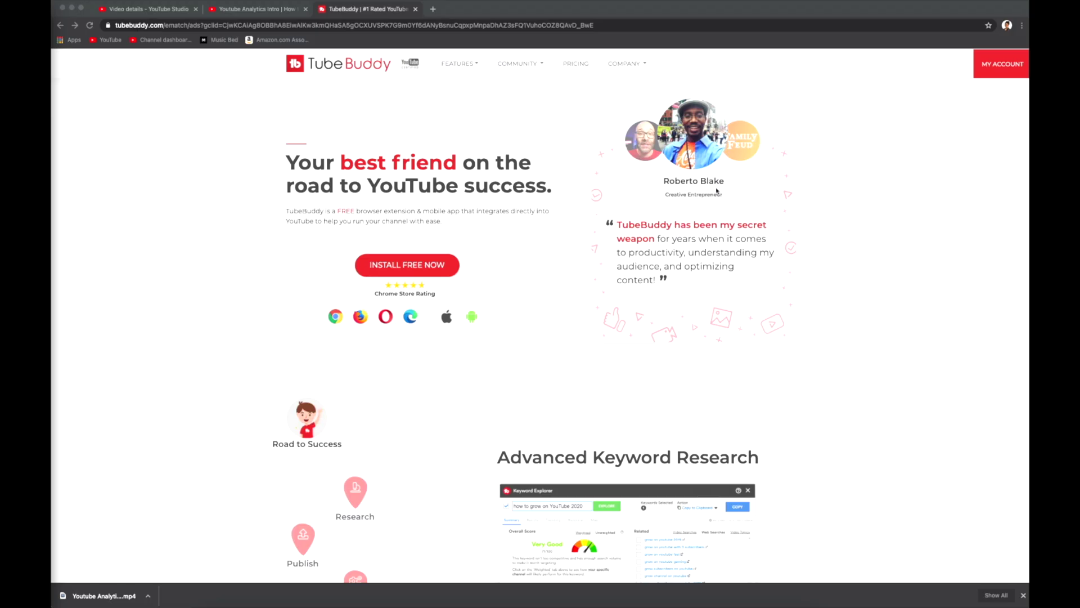
- Add the TubeBuddy extension to Chrome from its Chrome Web Store listing
{"action": "left_click", "coordinate": [444, 262]}
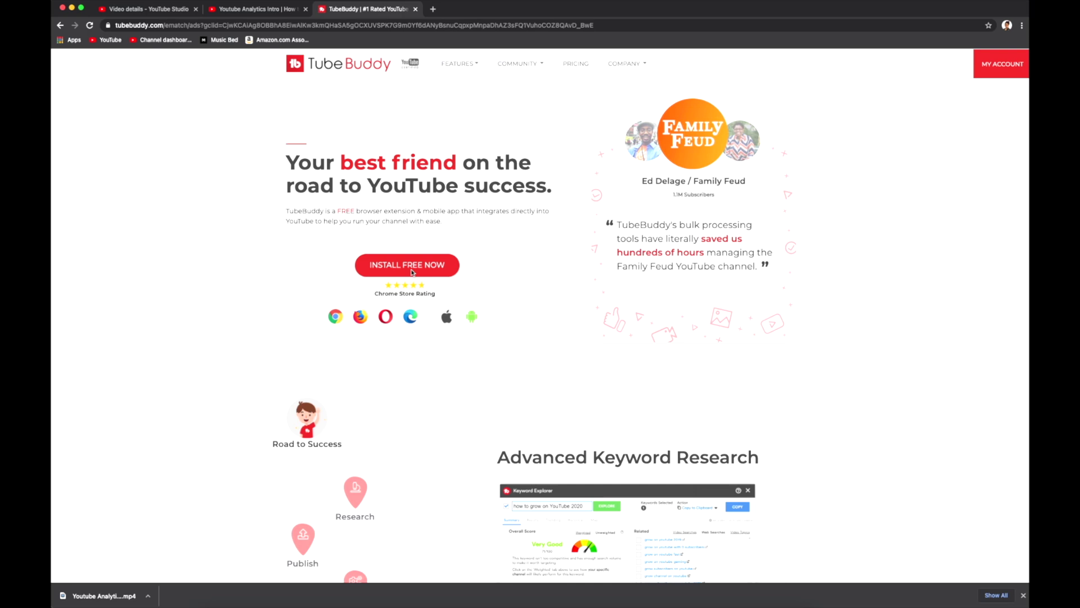
{"action": "left_click", "coordinate": [731, 129]}
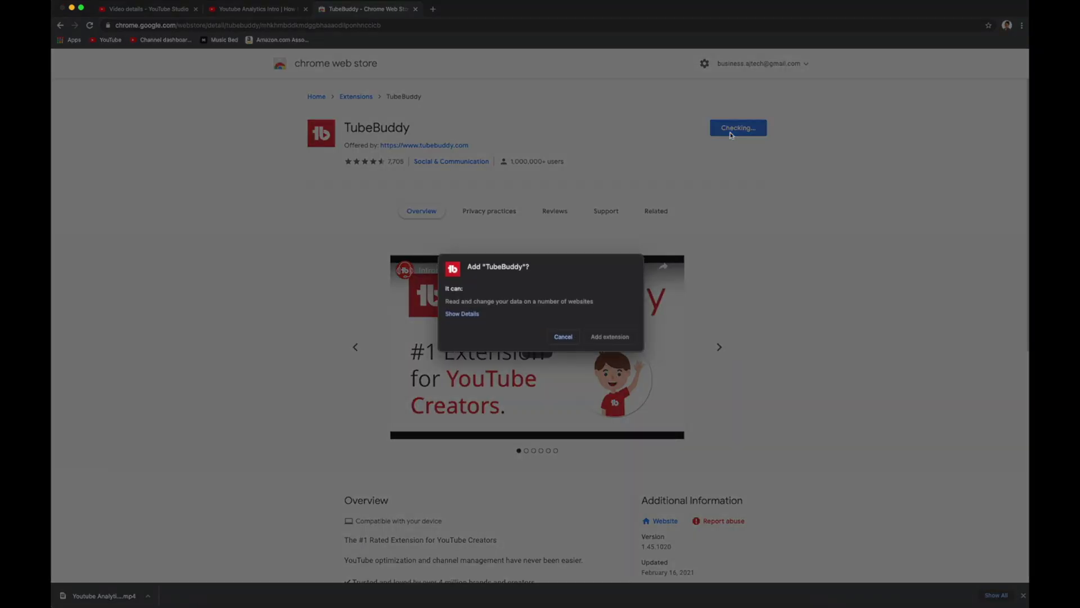
{"action": "left_click", "coordinate": [613, 339]}
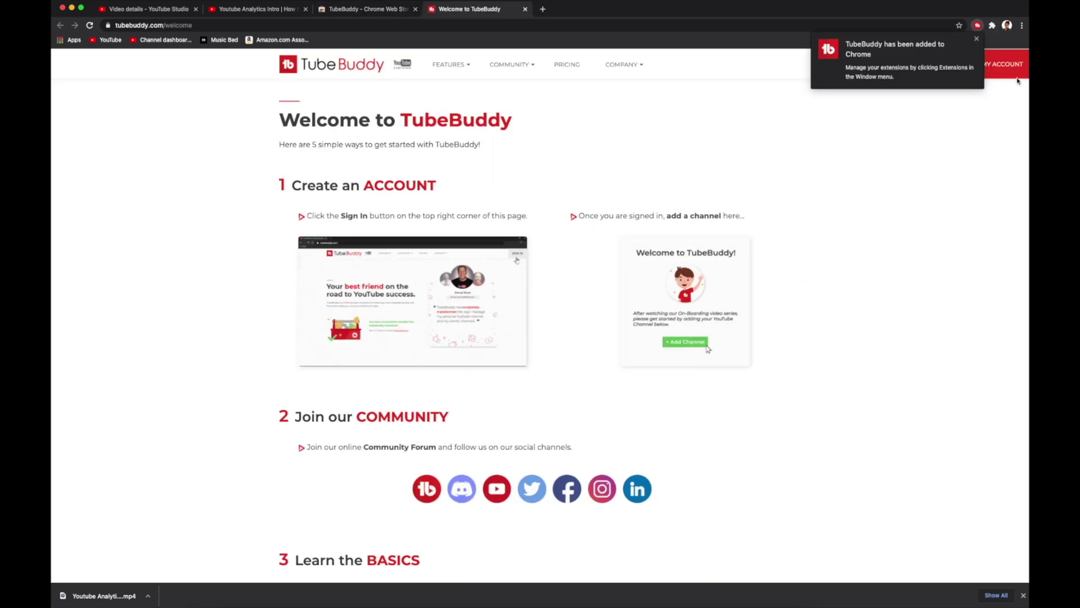
{"action": "left_click", "coordinate": [977, 39]}
- Confirm TubeBuddy is enabled in Manage Extensions, then go to the TubeBuddy My Account home
{"action": "left_click", "coordinate": [992, 26]}
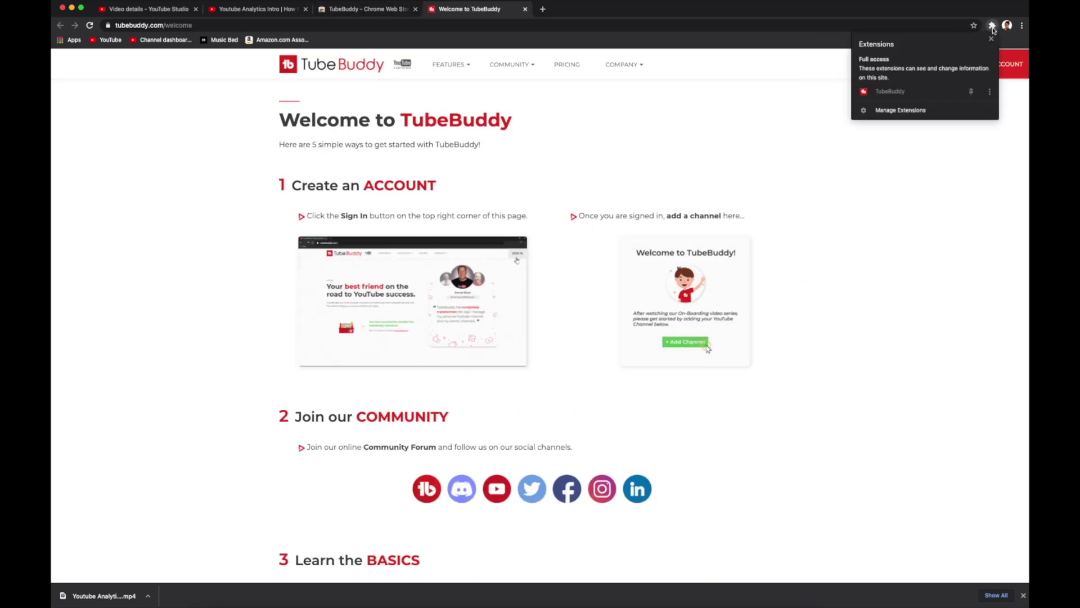
{"action": "left_click", "coordinate": [907, 111]}
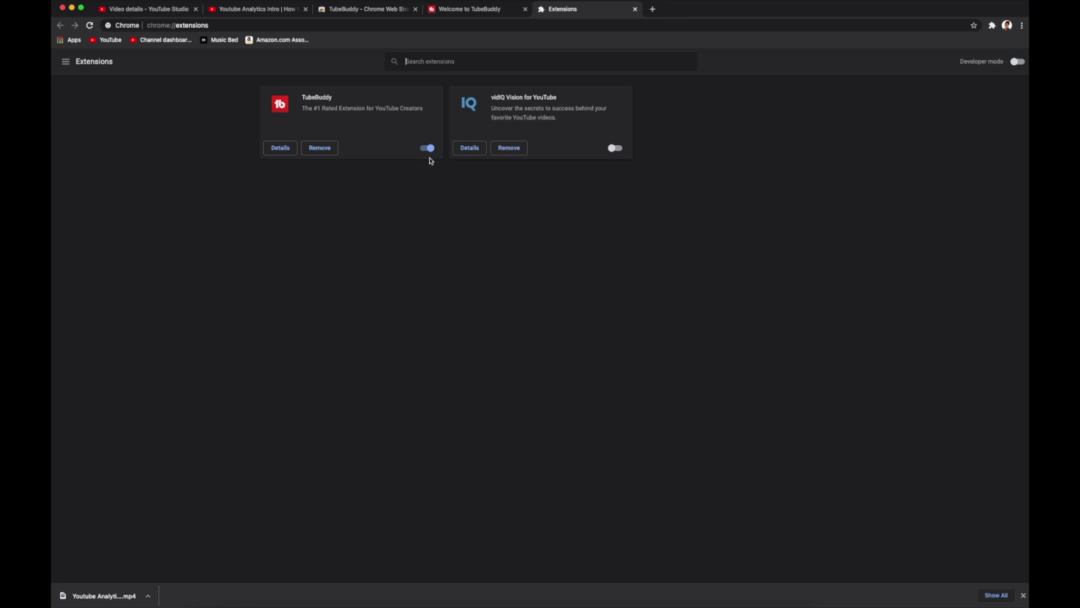
{"action": "key", "text": "super+w"}
{"action": "left_click", "coordinate": [998, 62]}
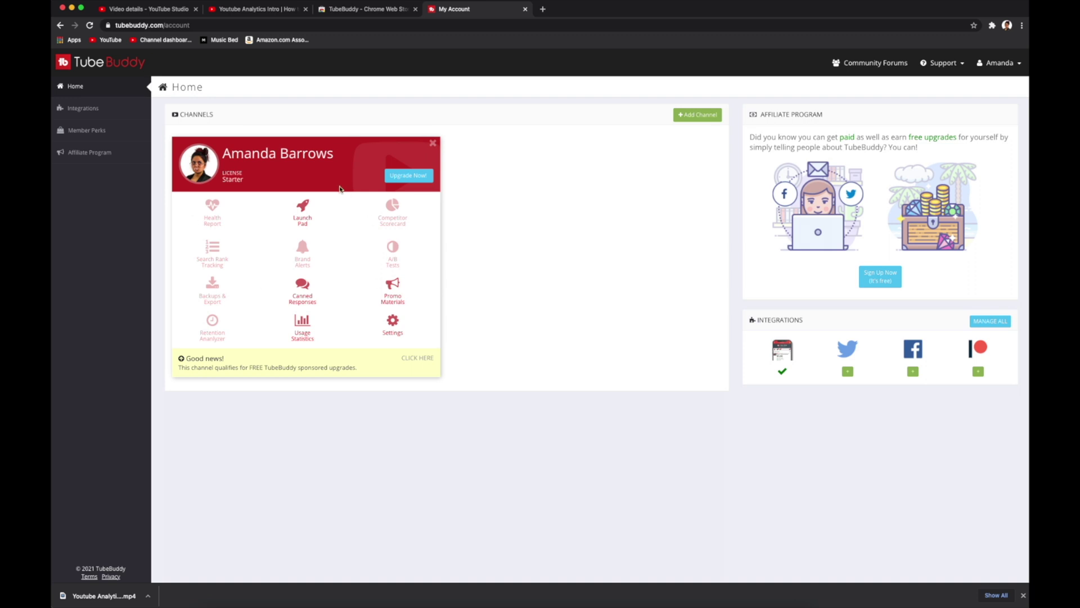
- Go to TubeBuddy Launch Pad and view its ten-task Checklist Template
{"action": "left_click", "coordinate": [306, 219]}
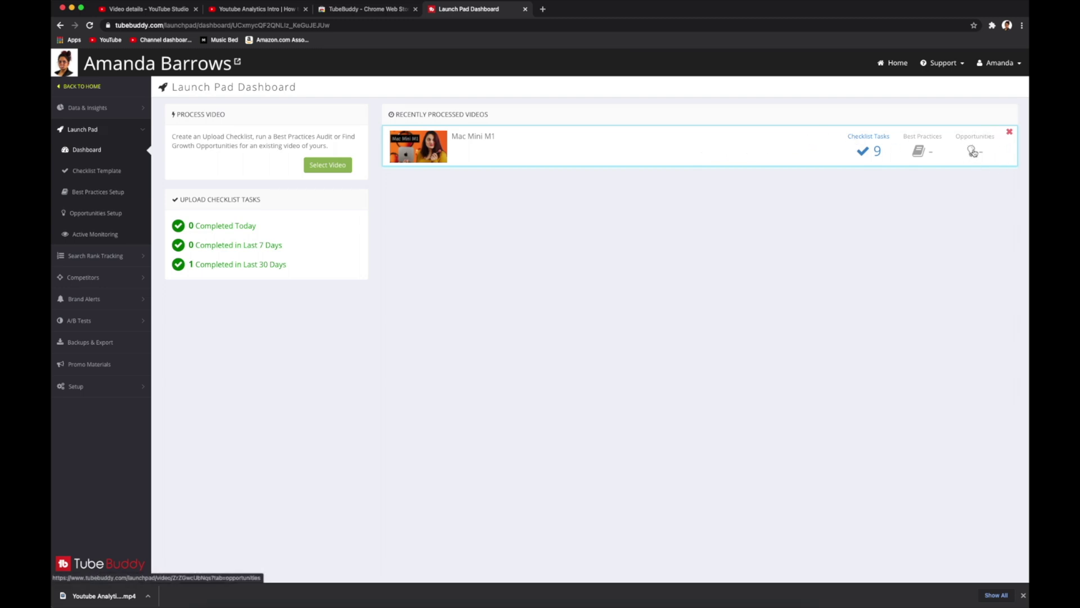
{"action": "left_click", "coordinate": [116, 172]}
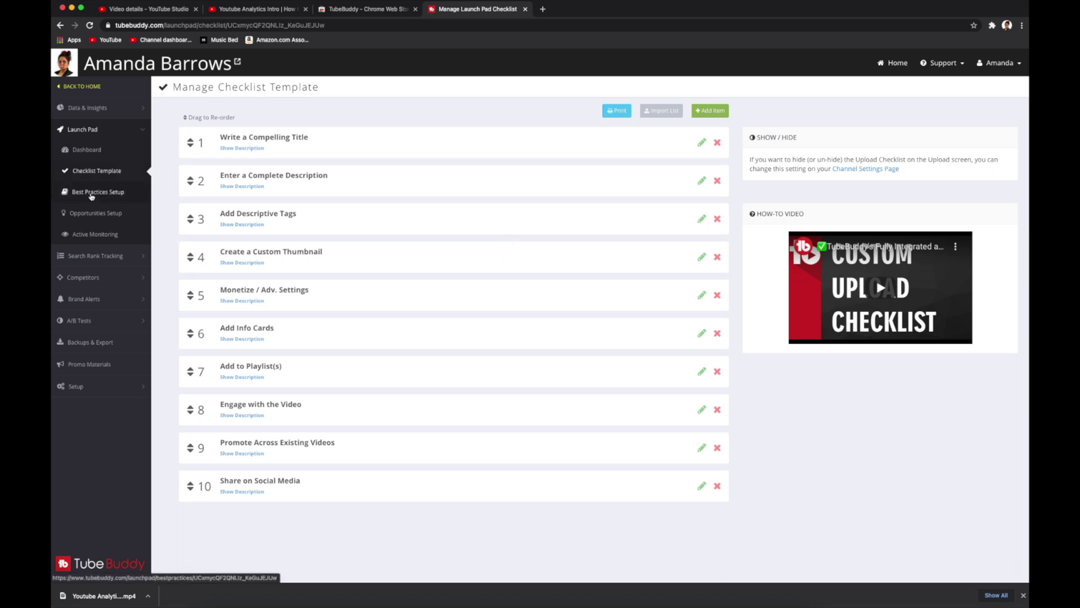
- Review Launch Pad's Best Practices Setup, then view the seven-item Opportunities Setup list
{"action": "left_click", "coordinate": [91, 195]}
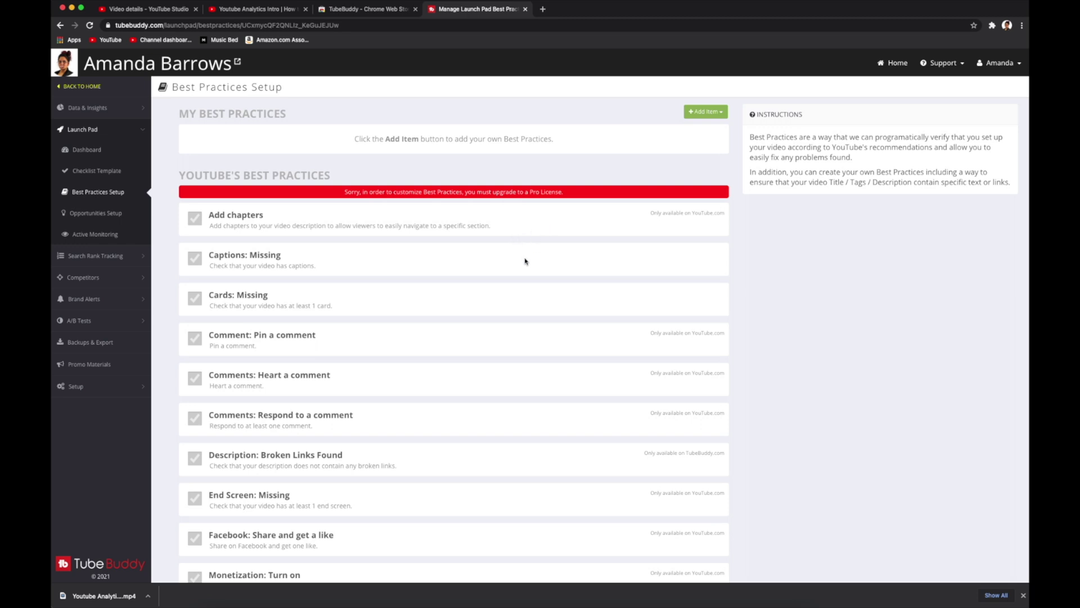
{"action": "left_click", "coordinate": [111, 217]}
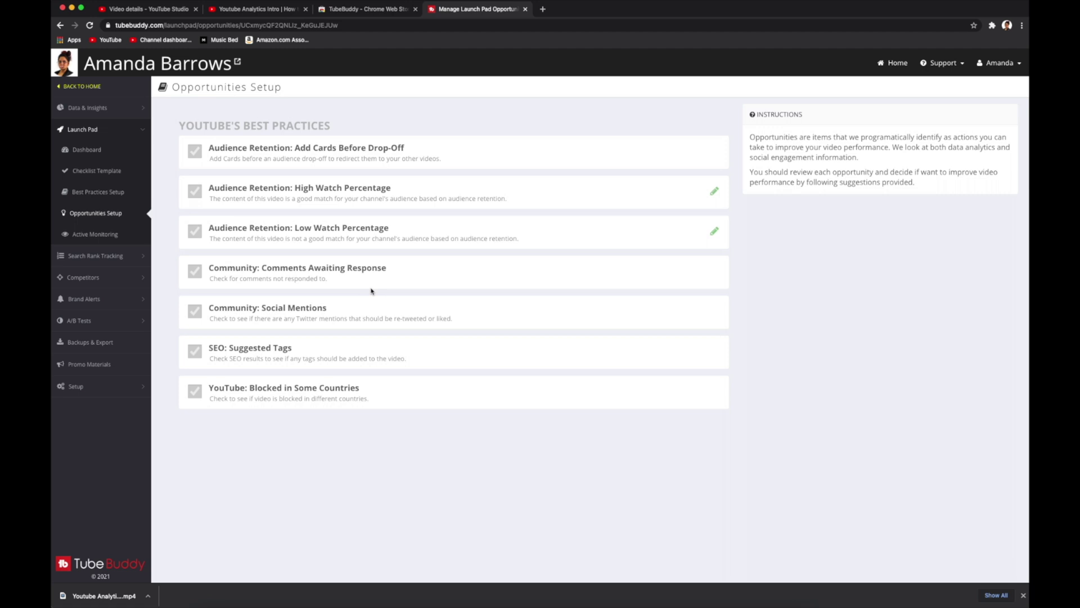
- Replace the 'Test Upload' title with 'How to use Tubebuddy free resource?' and write the step-by-step SEO guide description
{"action": "left_click", "coordinate": [148, 9]}
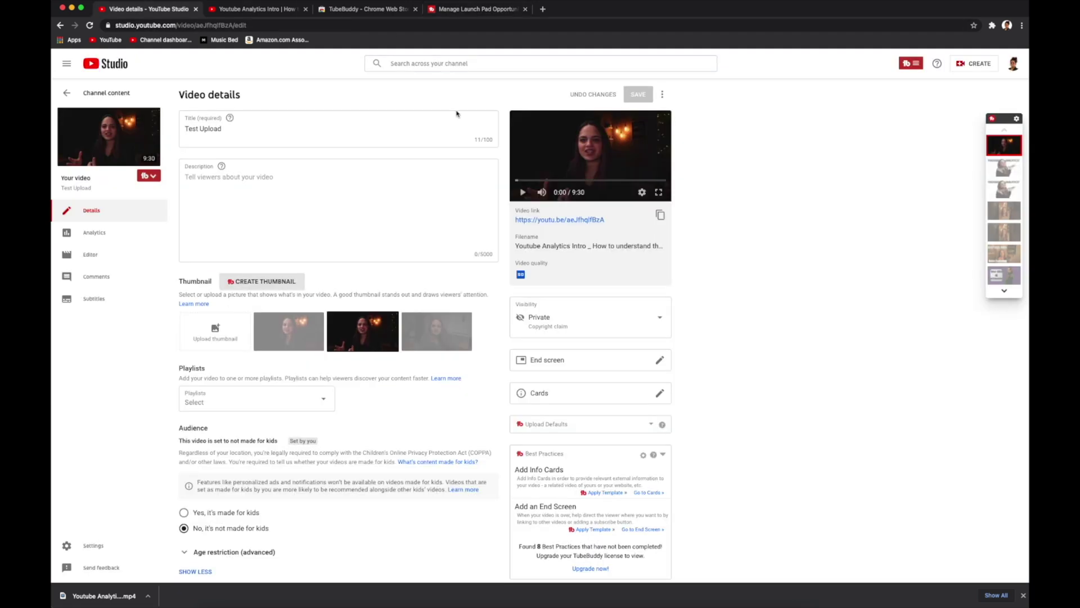
{"action": "triple_click", "coordinate": [282, 141]}
{"action": "key", "text": "BackSpace"}
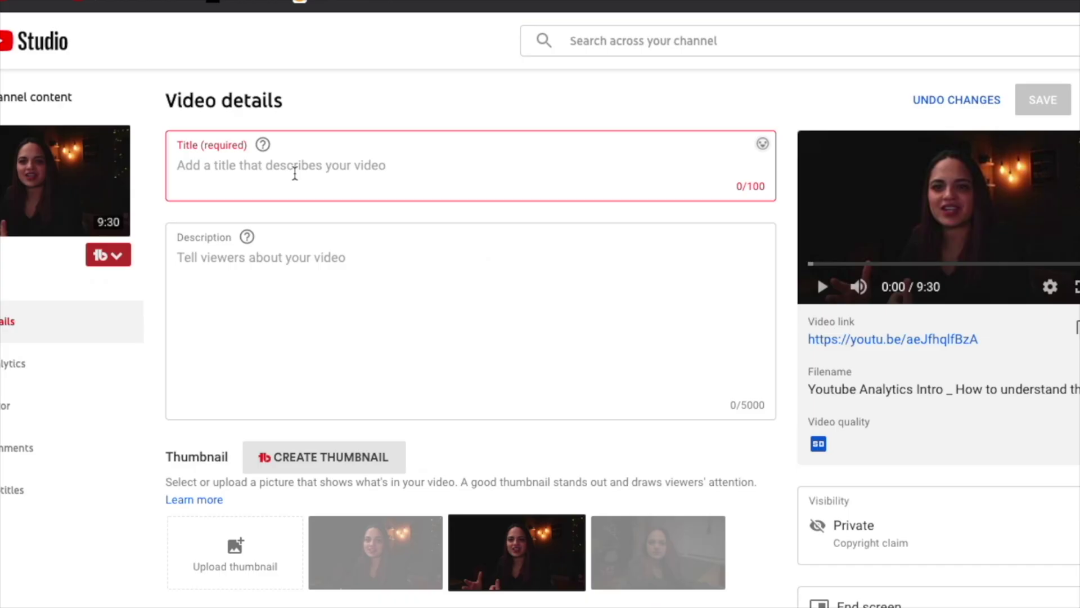
{"action": "type", "text": "How to use Tubebuddy free re"}
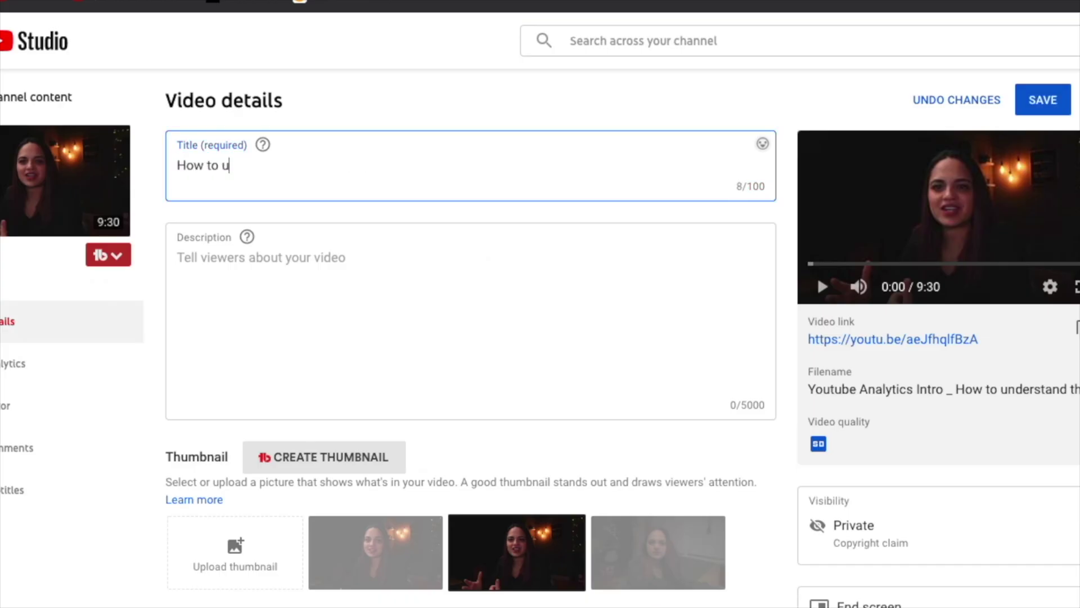
{"action": "type", "text": "source?"}
{"action": "left_click", "coordinate": [346, 312]}
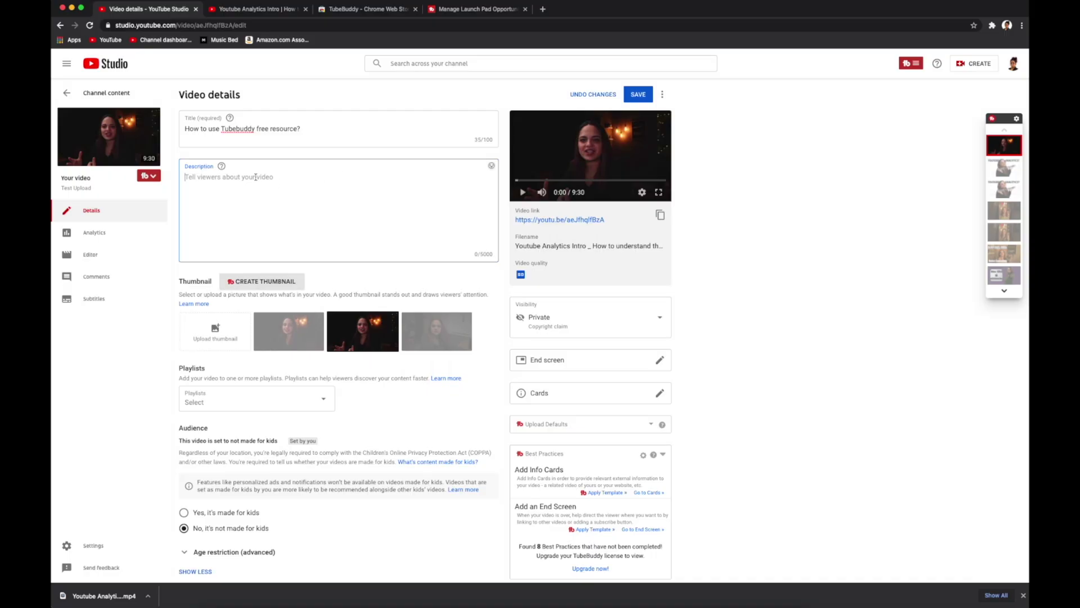
{"action": "type", "text": "A step-by"}
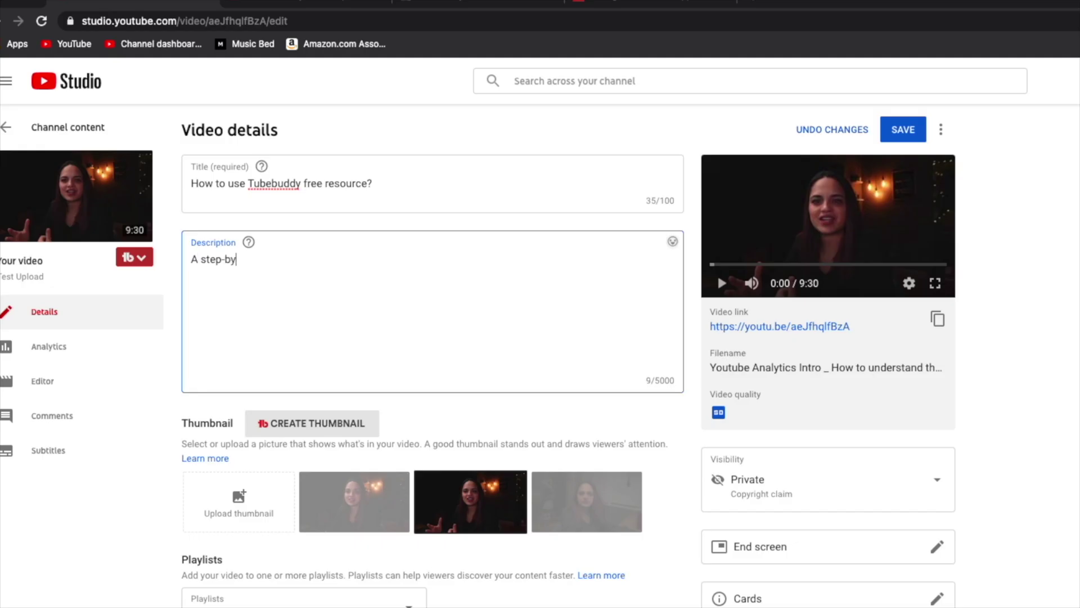
{"action": "type", "text": "-step guide to use Tubebuddy fre"}
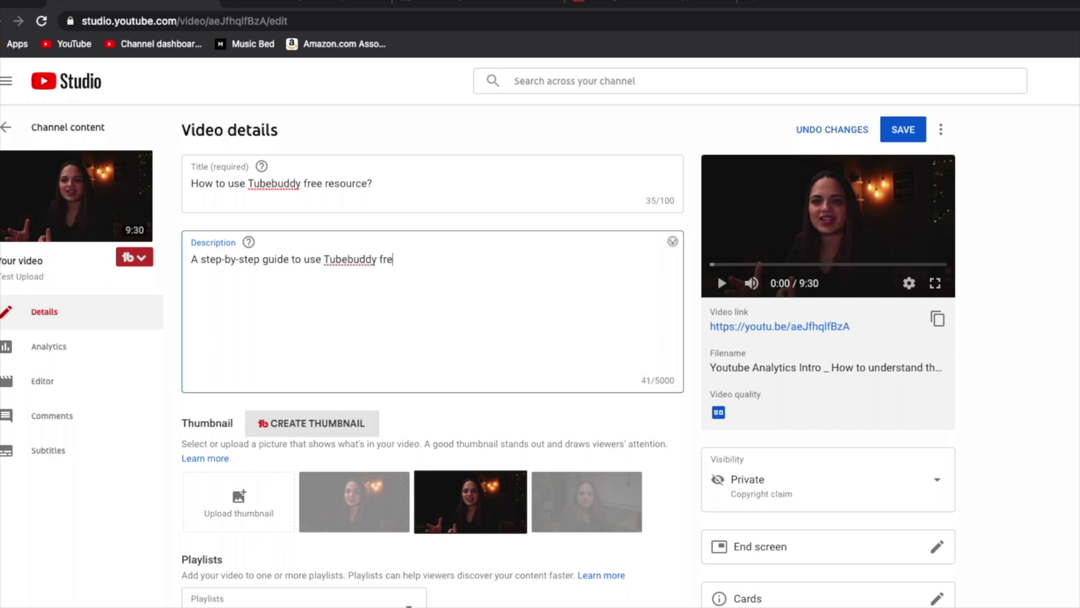
{"action": "type", "text": "e SEO resources to optimize your videos and gain more"}
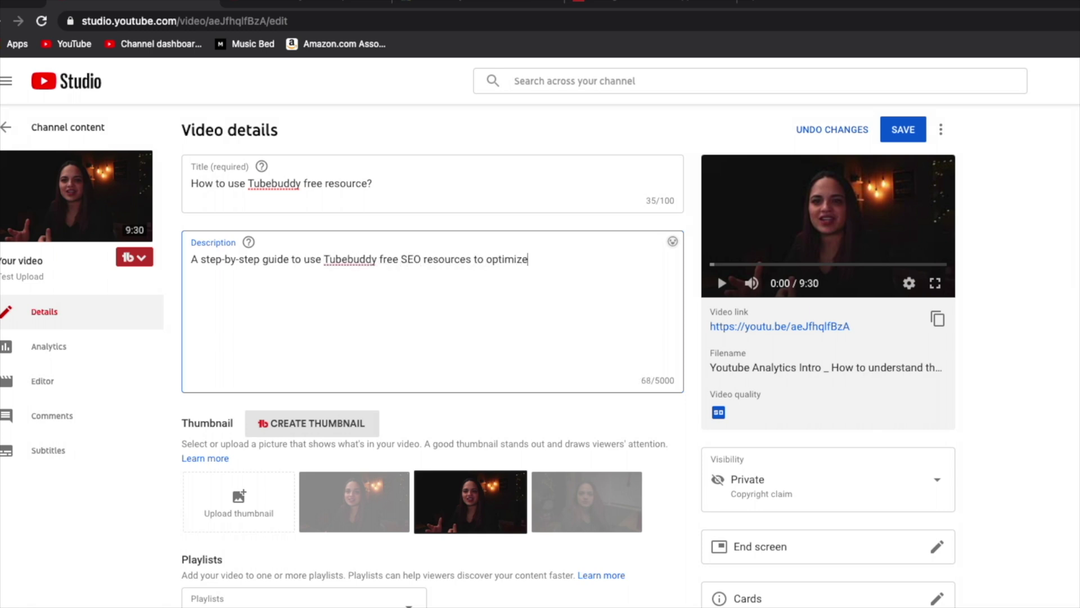
{"action": "type", "text": " views and a larger following"}
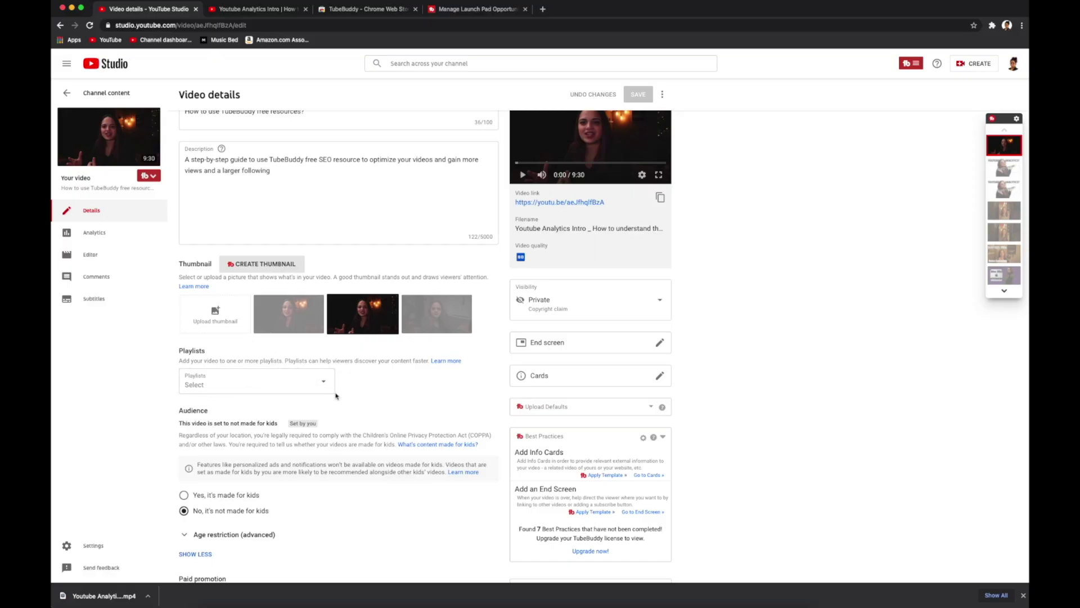
- Scroll down the video details page to the Tags and Tag Tools section
{"action": "scroll", "coordinate": [327, 353], "scroll_direction": "down", "scroll_amount": 1}
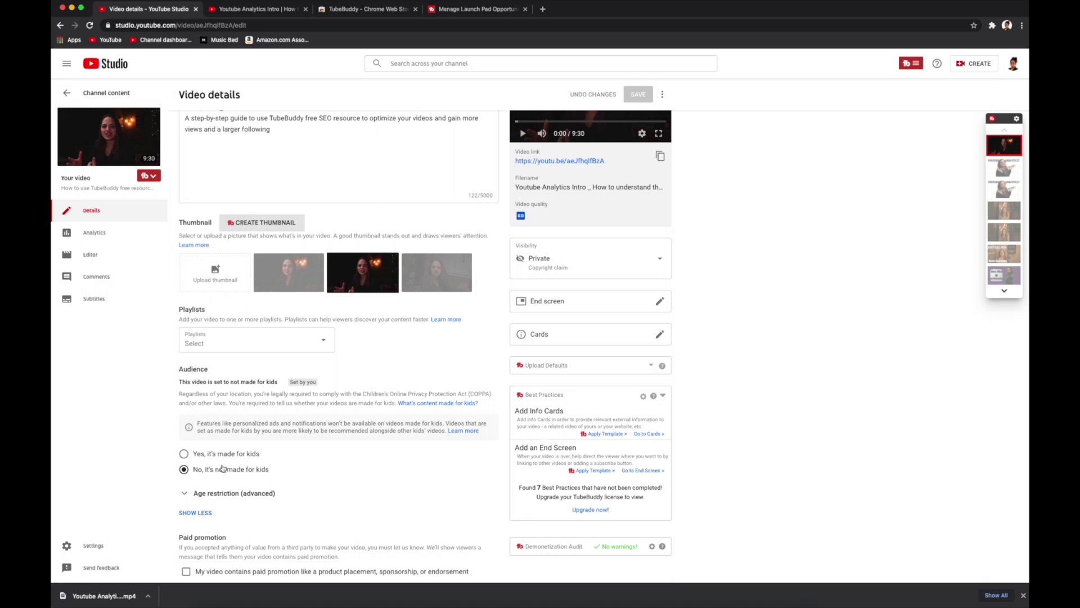
{"action": "scroll", "coordinate": [311, 466], "scroll_direction": "down", "scroll_amount": 1}
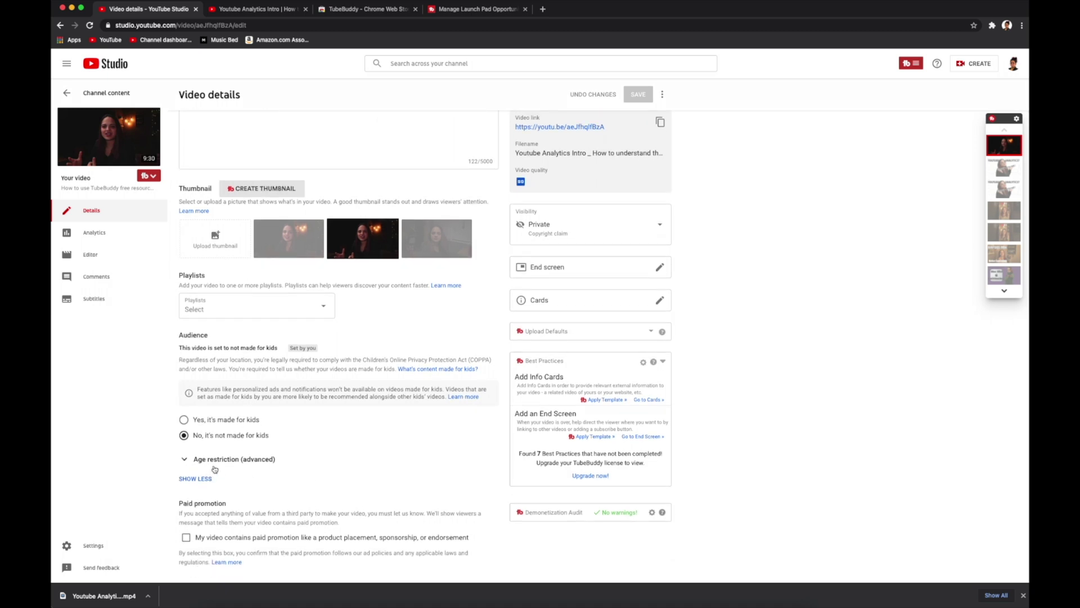
{"action": "scroll", "coordinate": [277, 472], "scroll_direction": "down", "scroll_amount": 4}
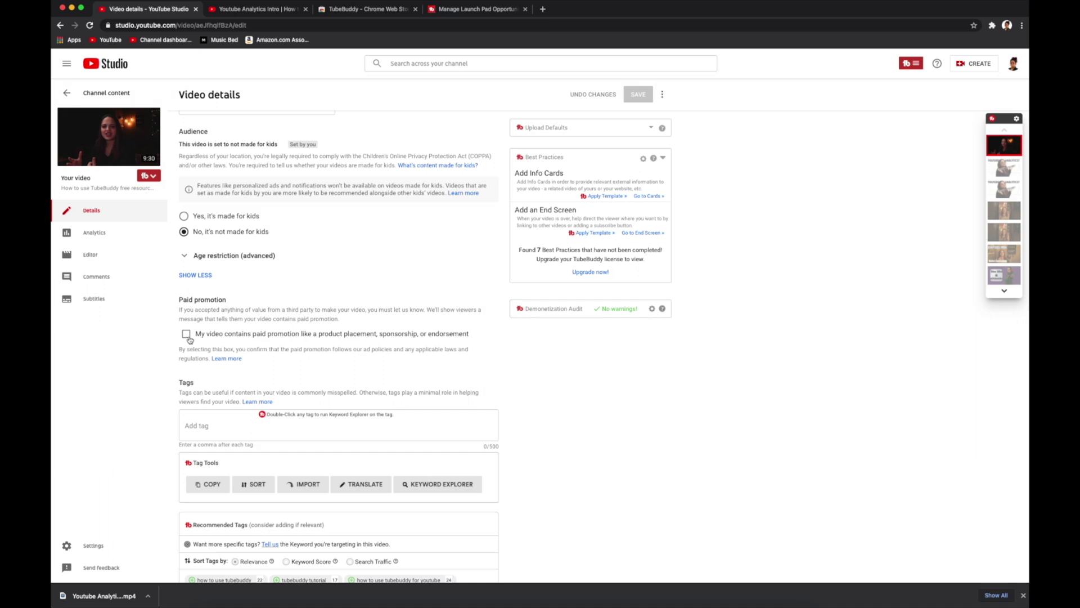
{"action": "scroll", "coordinate": [311, 334], "scroll_direction": "down", "scroll_amount": 1}
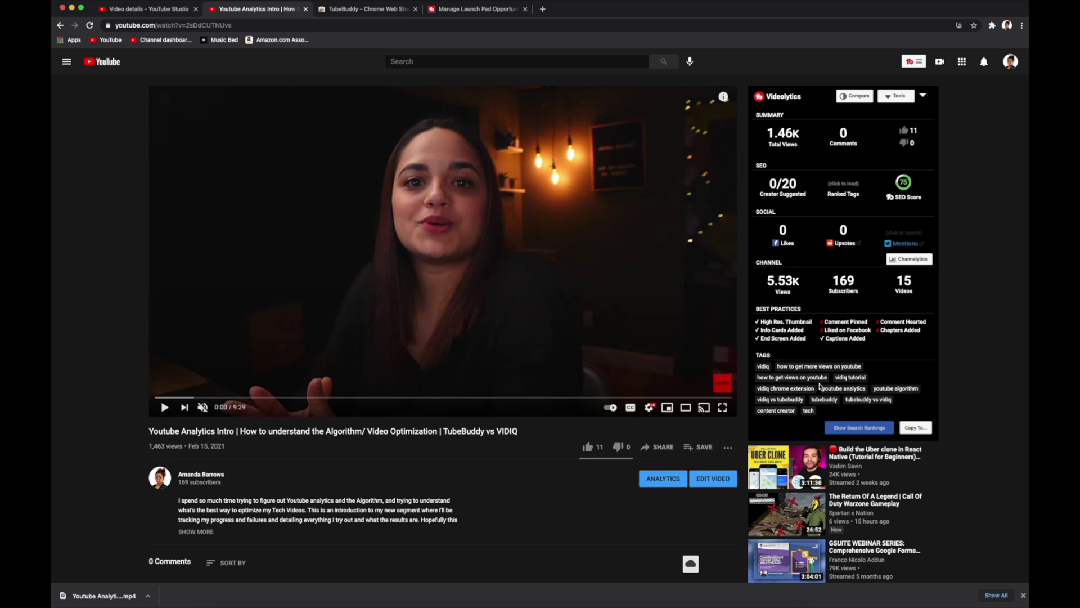
- Copy the Videolytics tags to the clipboard and paste them into the Studio video's Tags field
{"action": "left_click", "coordinate": [910, 429]}
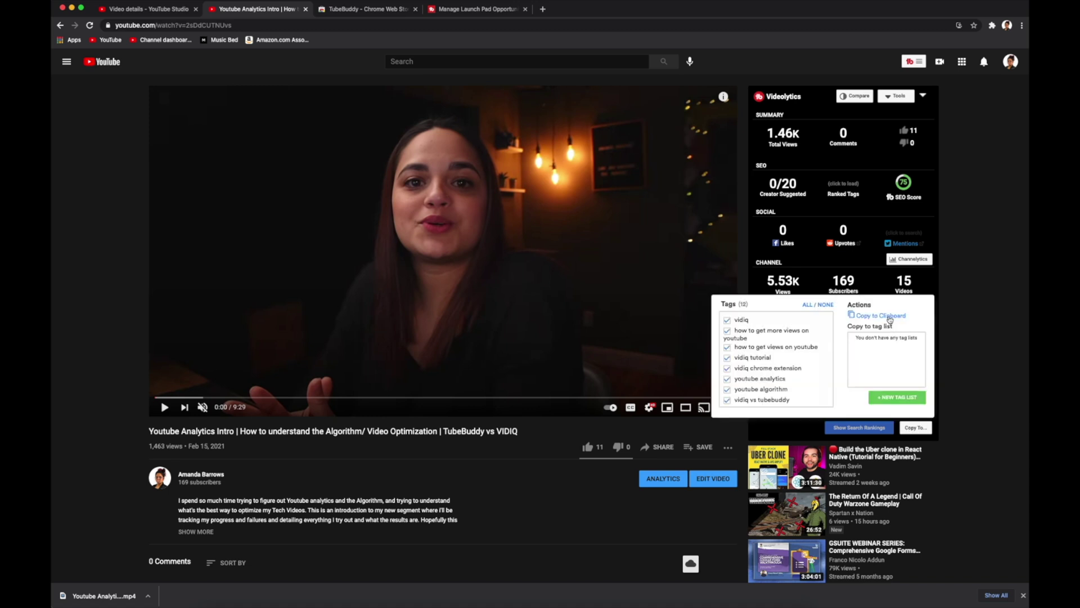
{"action": "left_click", "coordinate": [881, 316]}
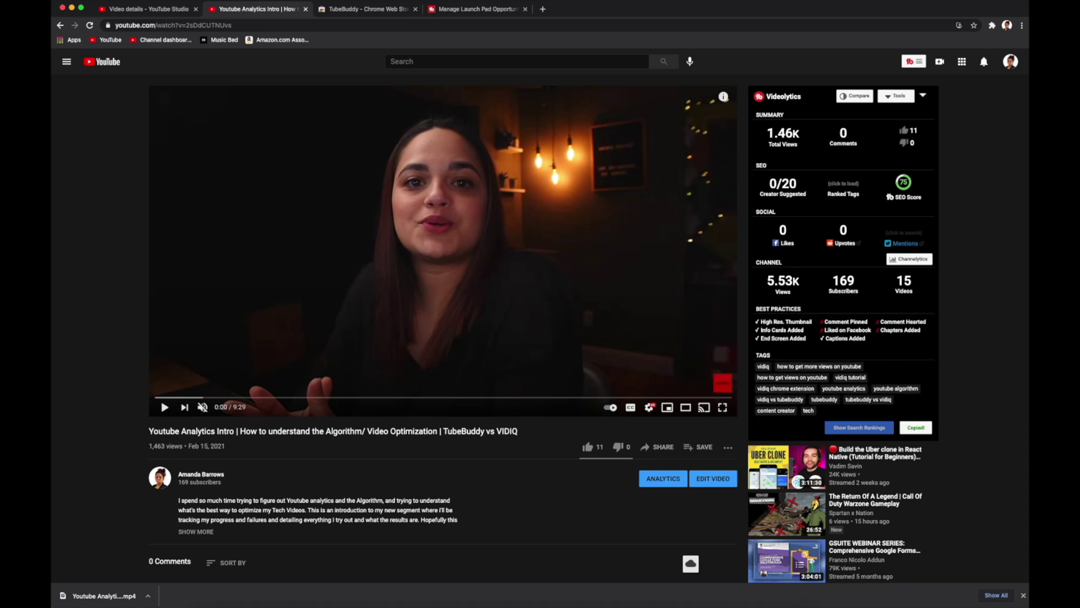
{"action": "left_click", "coordinate": [167, 10]}
{"action": "left_click", "coordinate": [234, 375]}
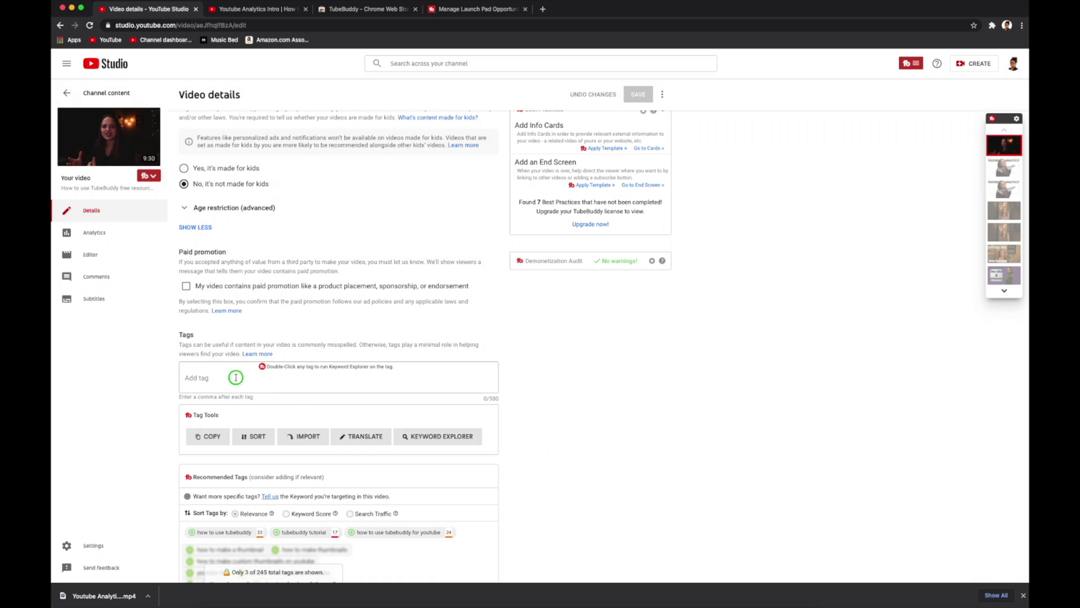
{"action": "right_click", "coordinate": [235, 375]}
{"action": "left_click", "coordinate": [269, 437]}
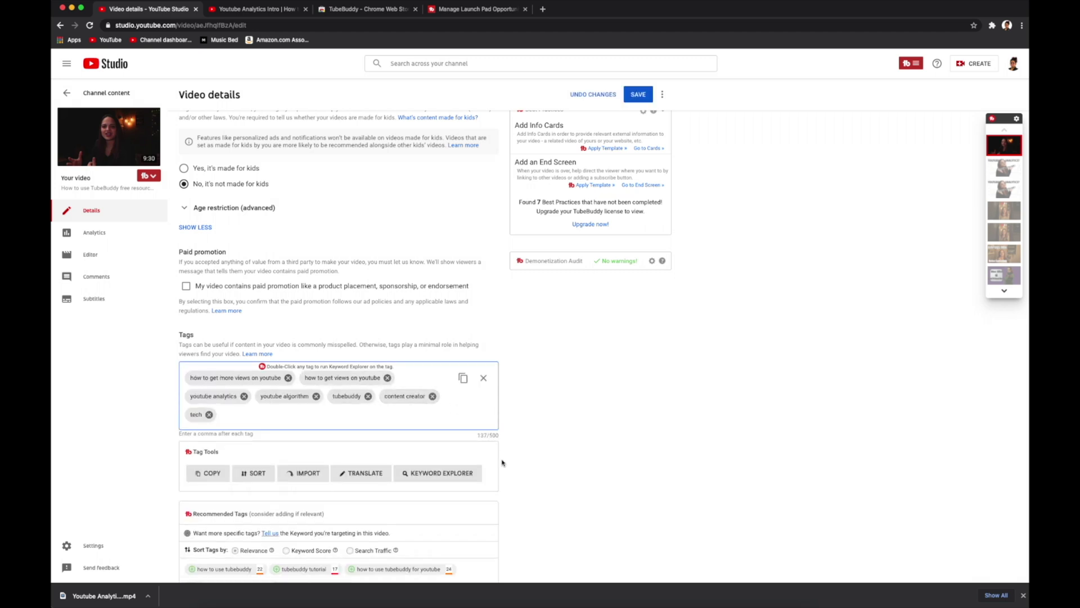
- Add recommended tags 'how to use tubebuddy', 'tubebuddy tutorial' and 'how to use tubebuddy for youtube'
{"action": "scroll", "coordinate": [503, 463], "scroll_direction": "down", "scroll_amount": 2}
{"action": "left_click", "coordinate": [224, 518]}
{"action": "left_click", "coordinate": [304, 519]}
{"action": "left_click", "coordinate": [401, 519]}
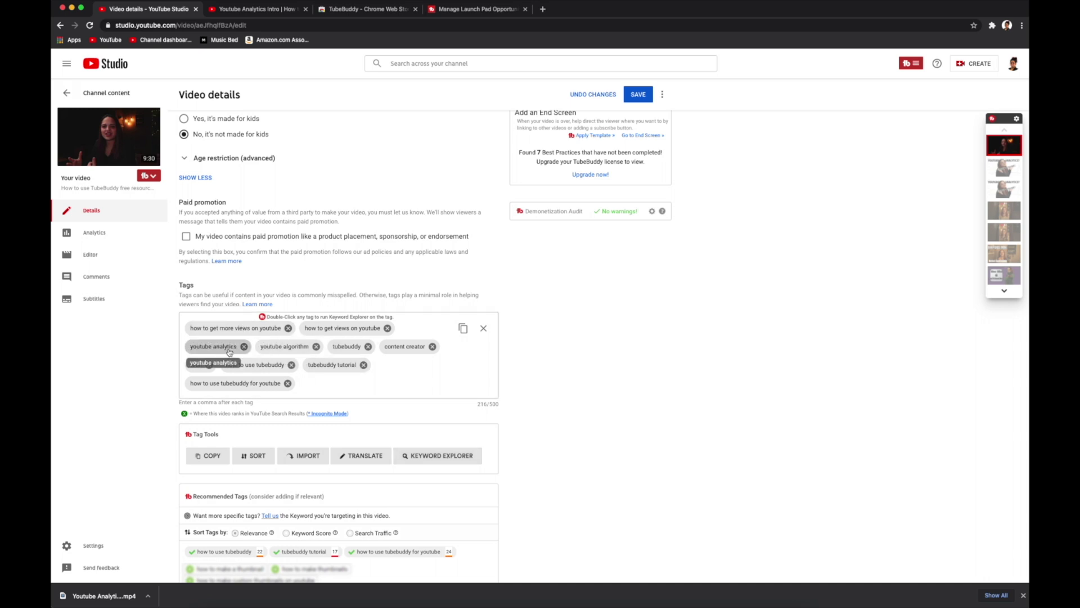
- Check the 'how to use tubebuddy' tag in Keyword Explorer, then show the Visibility options
{"action": "double_click", "coordinate": [262, 365]}
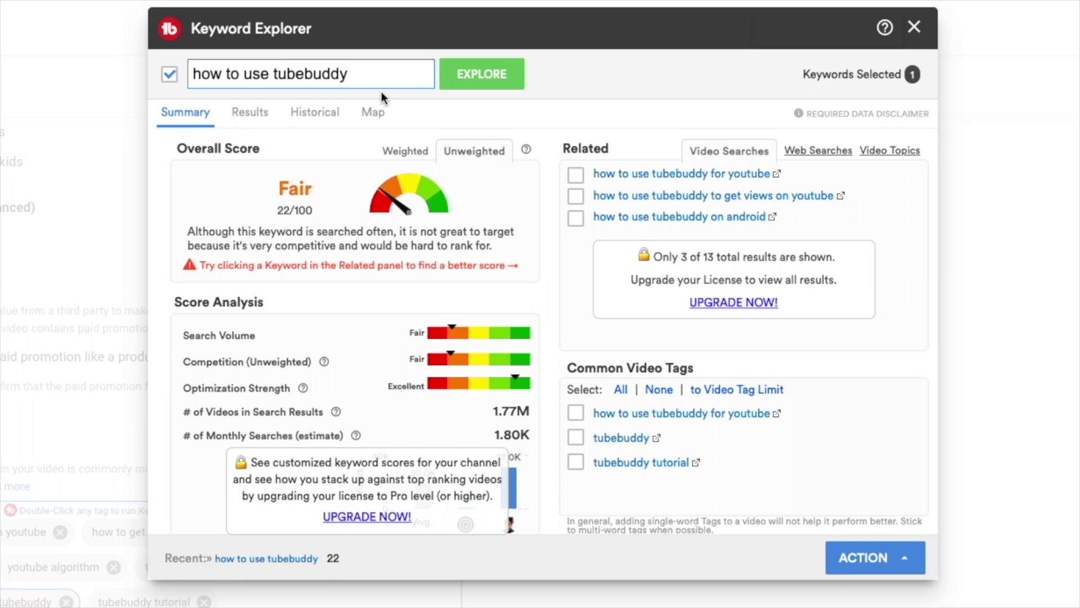
{"action": "left_click", "coordinate": [914, 28]}
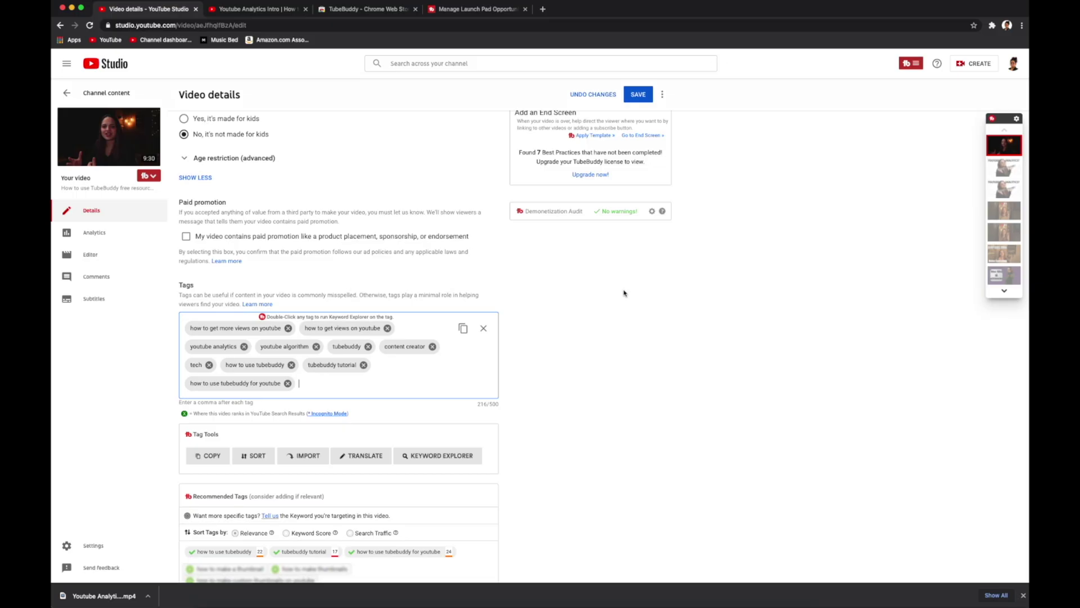
{"action": "scroll", "coordinate": [624, 293], "scroll_direction": "up", "scroll_amount": 6}
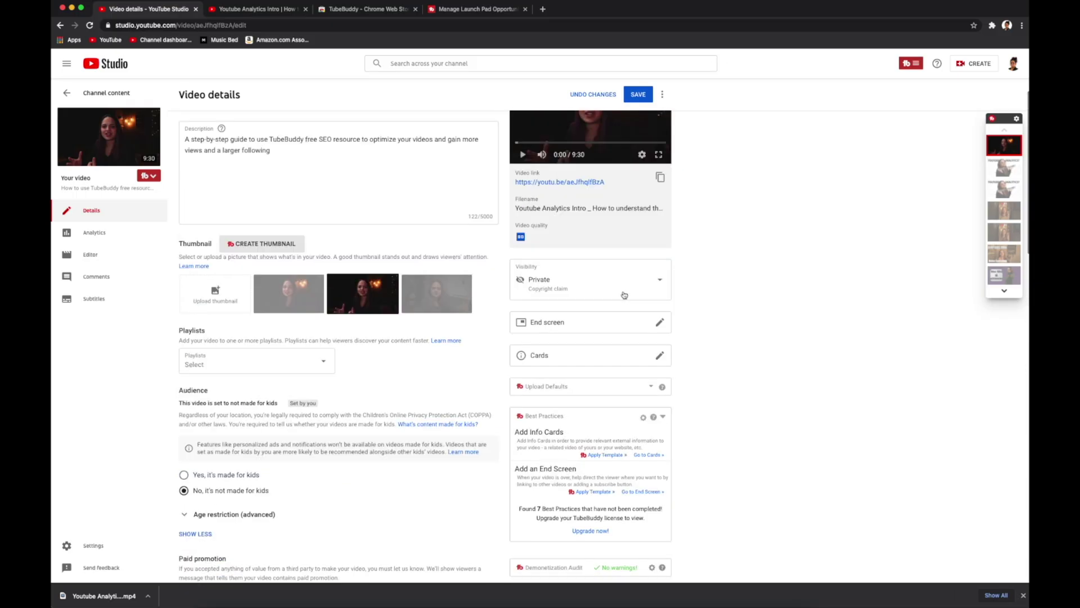
{"action": "scroll", "coordinate": [624, 295], "scroll_direction": "up", "scroll_amount": 1}
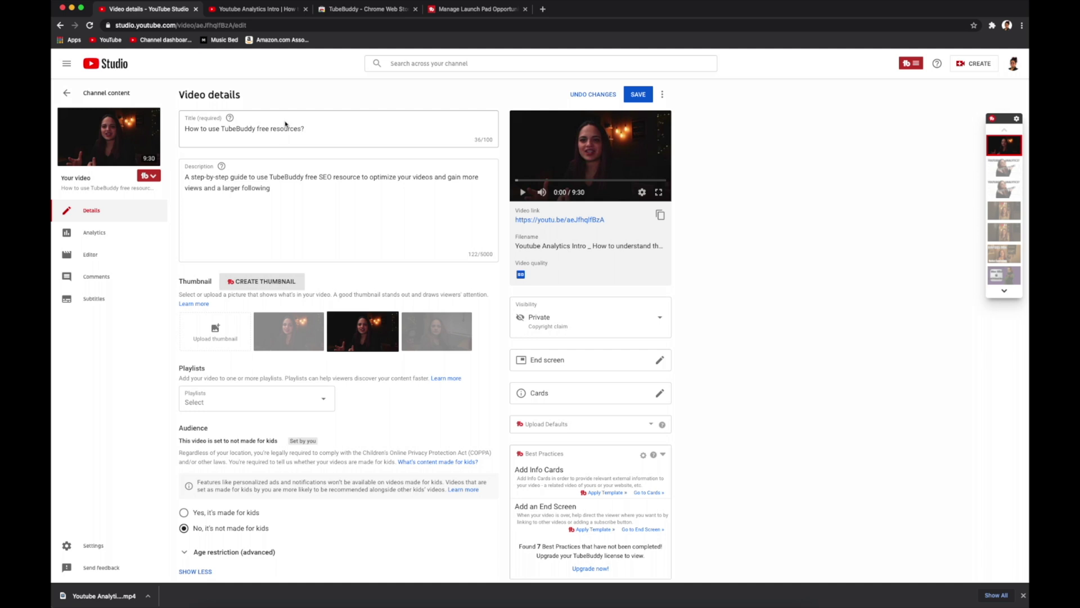
{"action": "left_click", "coordinate": [658, 316]}
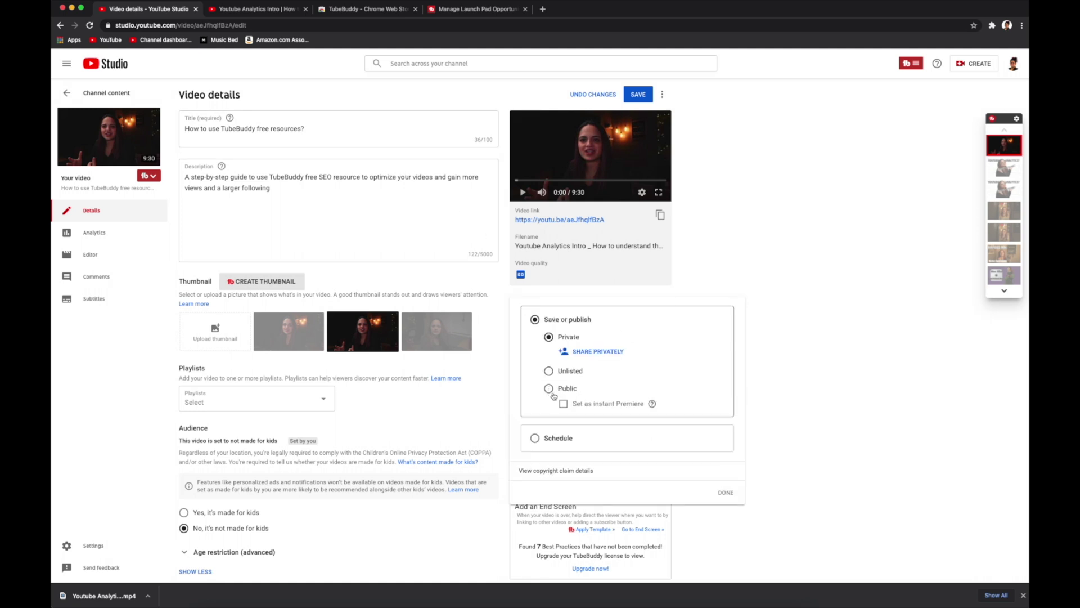